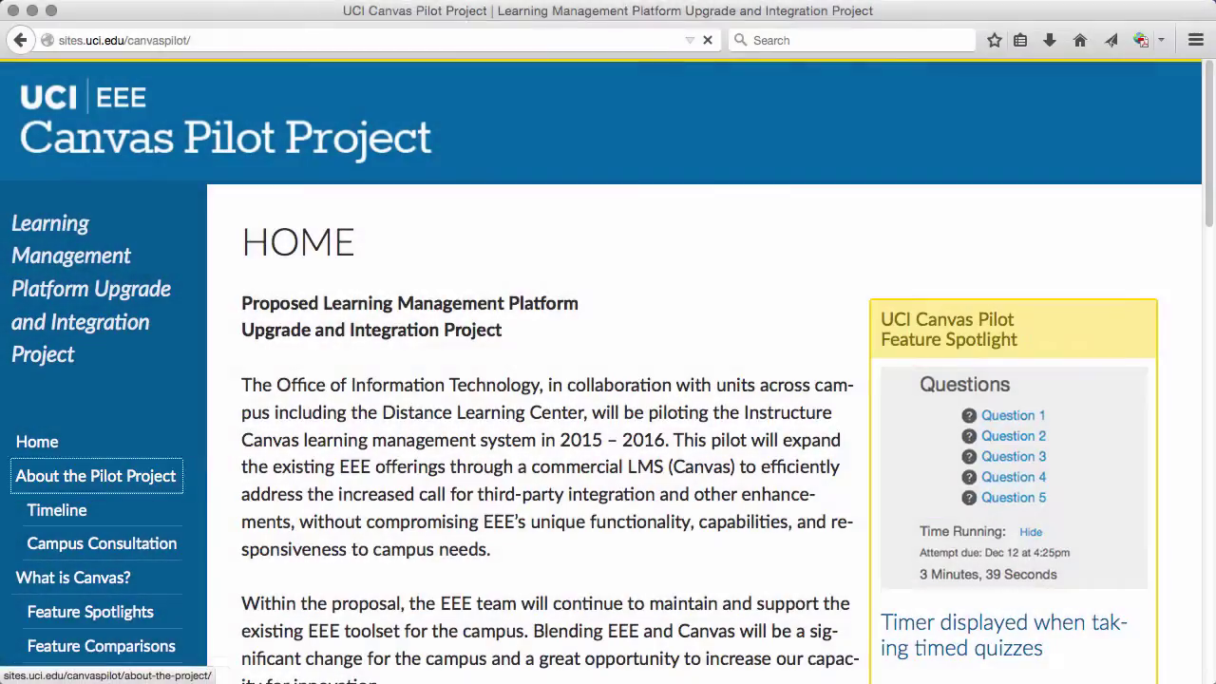
- Open the About the Pilot Project page on the UCI Canvas Pilot site
click(95, 476)
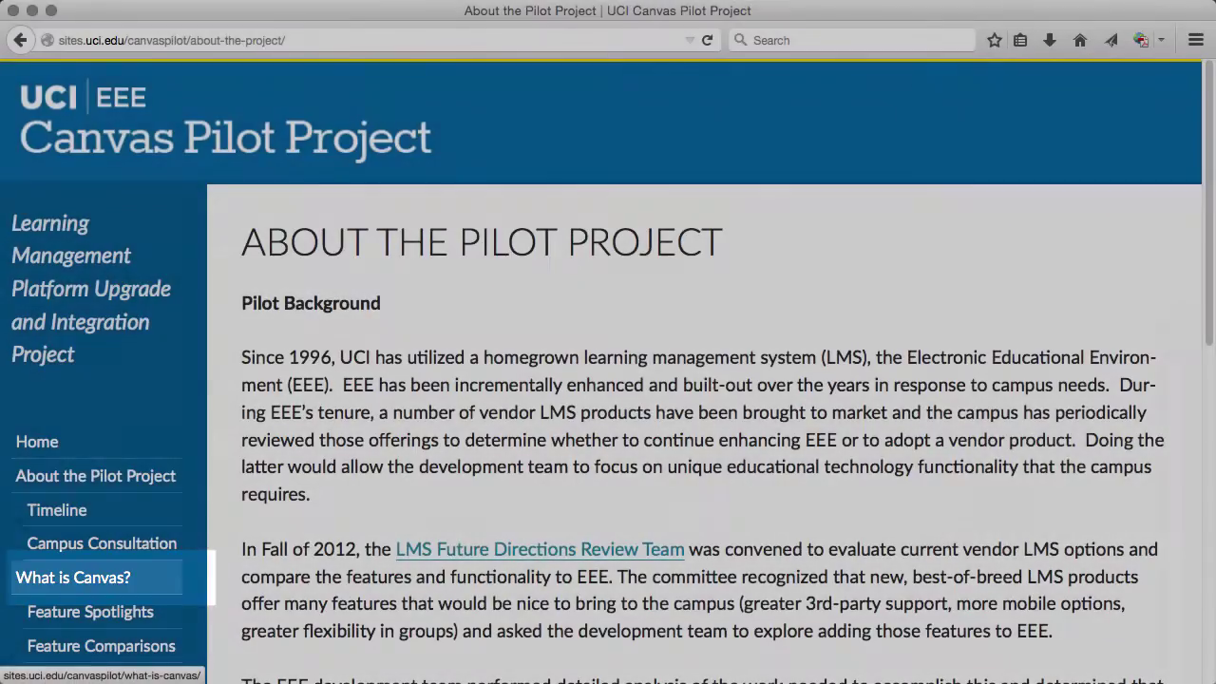
- Open the What is Canvas? page from the pilot site's sidebar
click(74, 578)
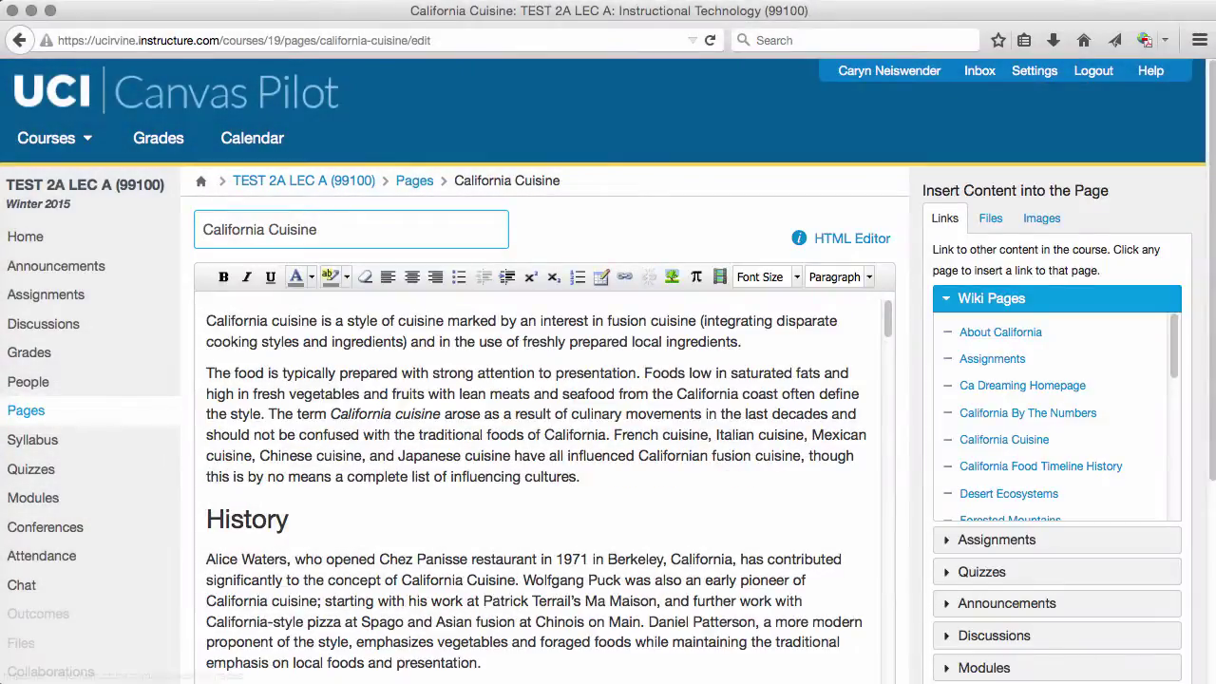
- Make the opening words 'California cuisine' bold and italic
drag(206, 320, 317, 320)
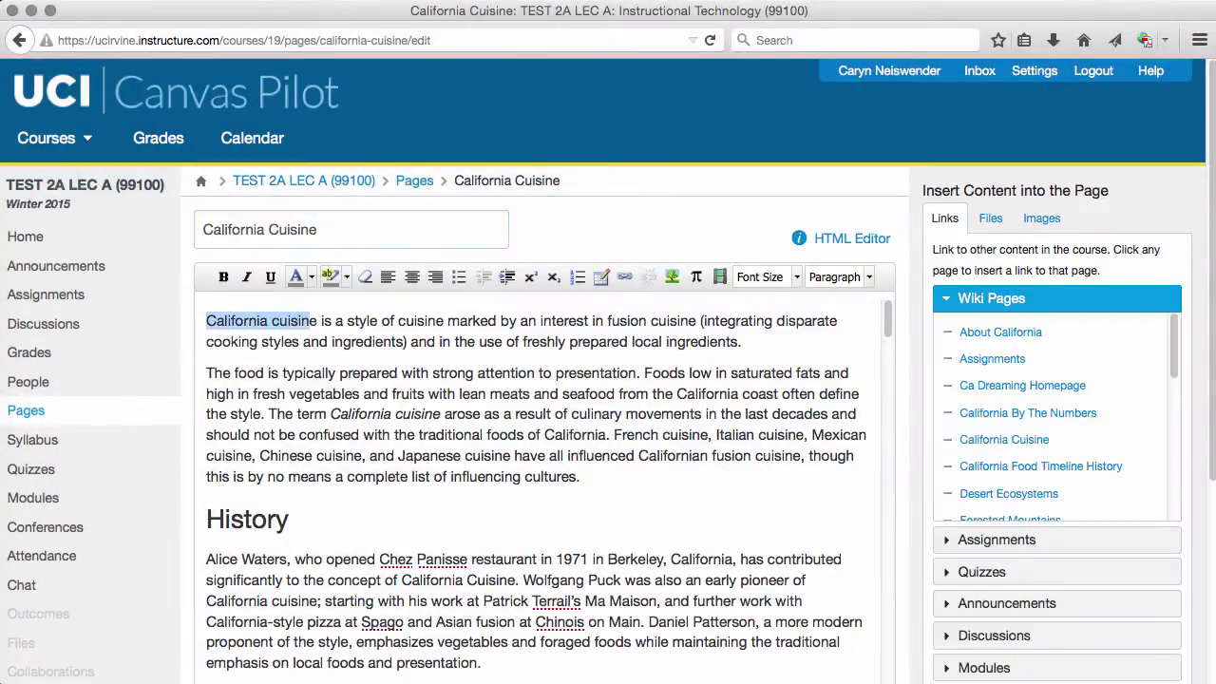
key(ctrl+b)
key(ctrl+i)
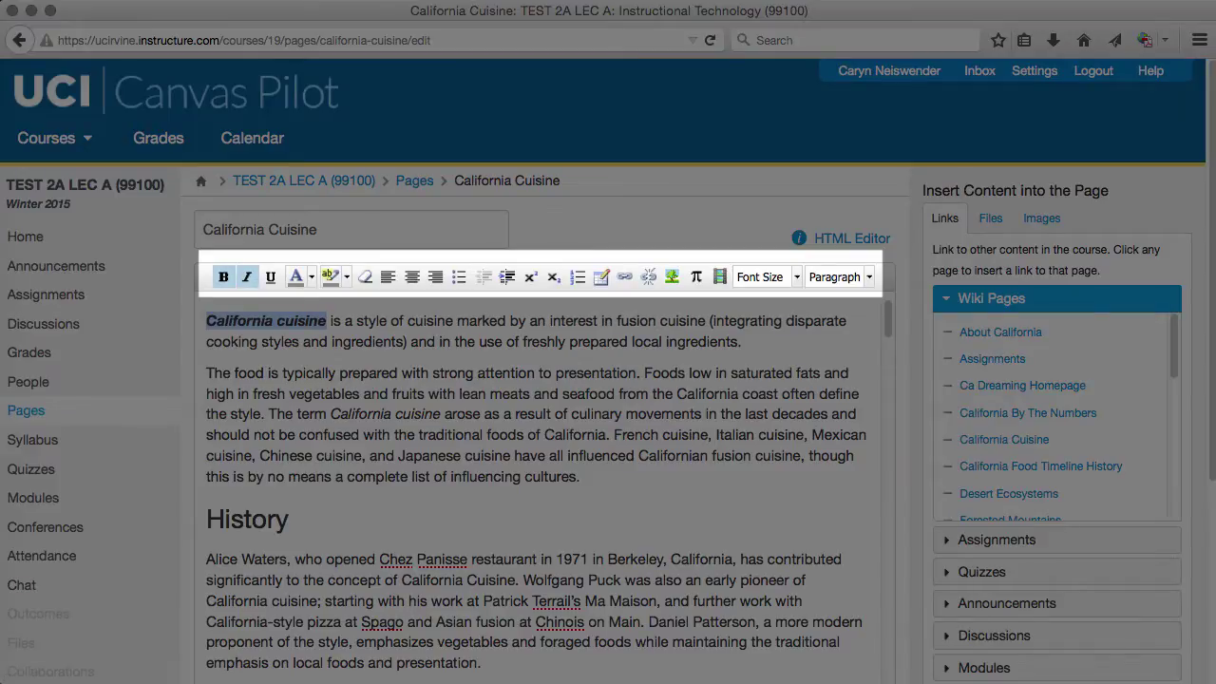
- Insert a Restaurant Review assignment link in a new paragraph after the first section
key(Down)
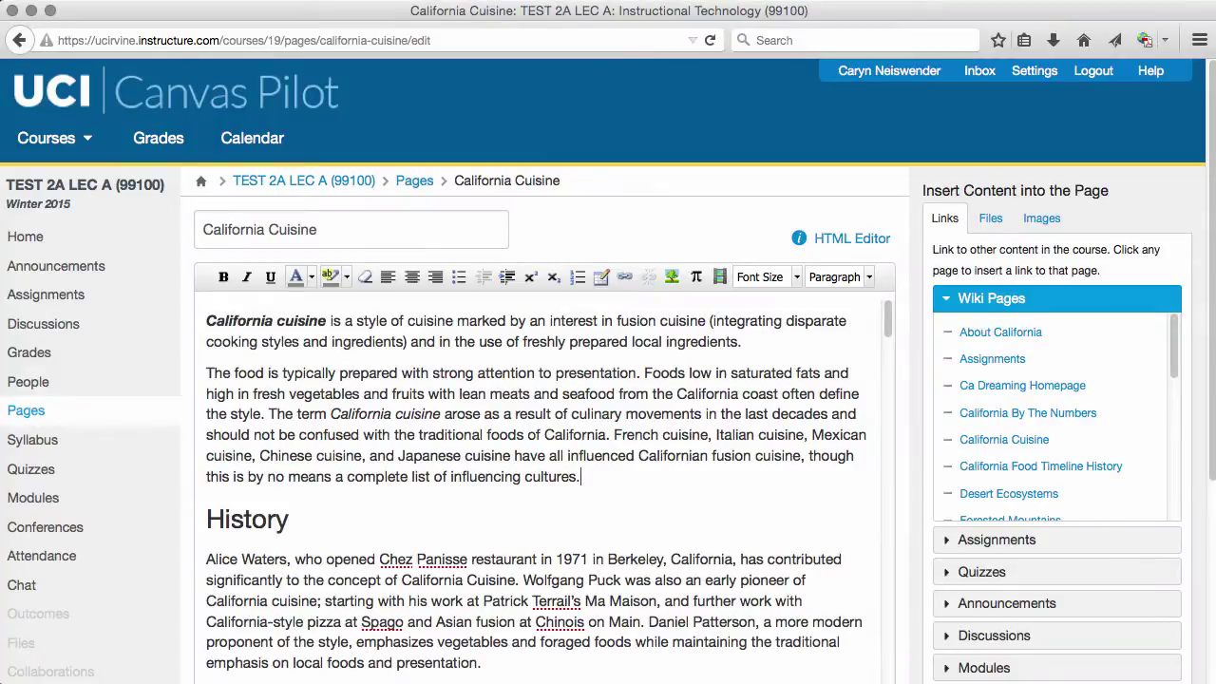
key(Return)
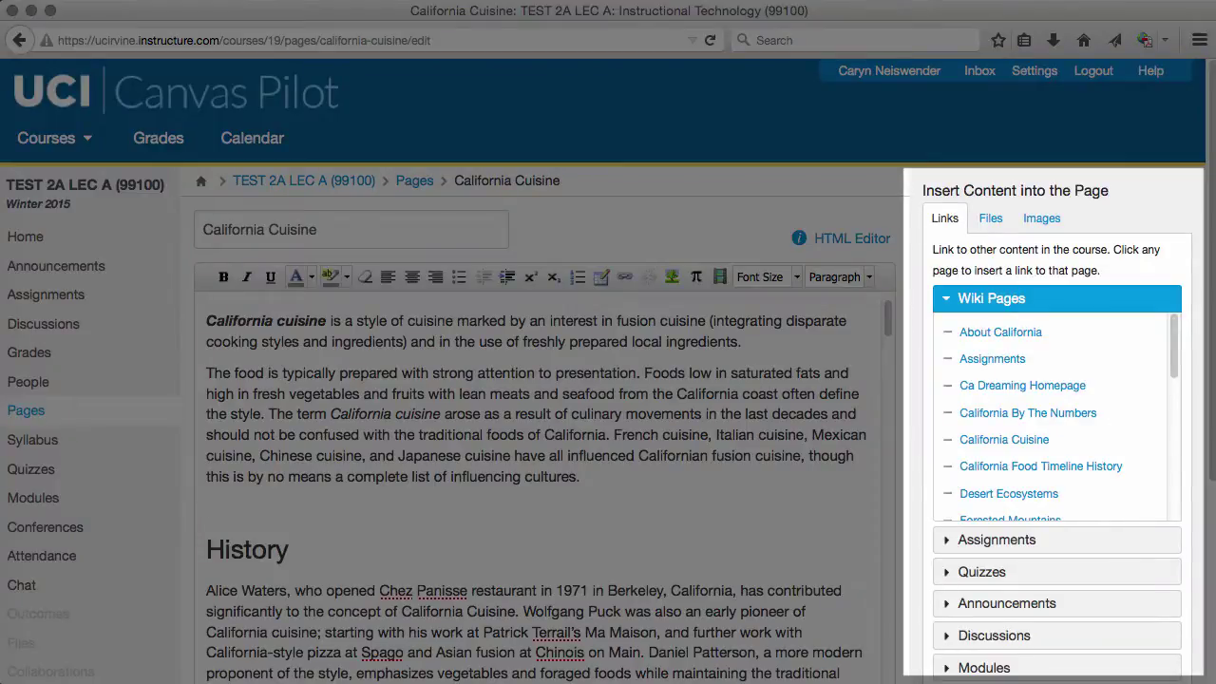
click(997, 540)
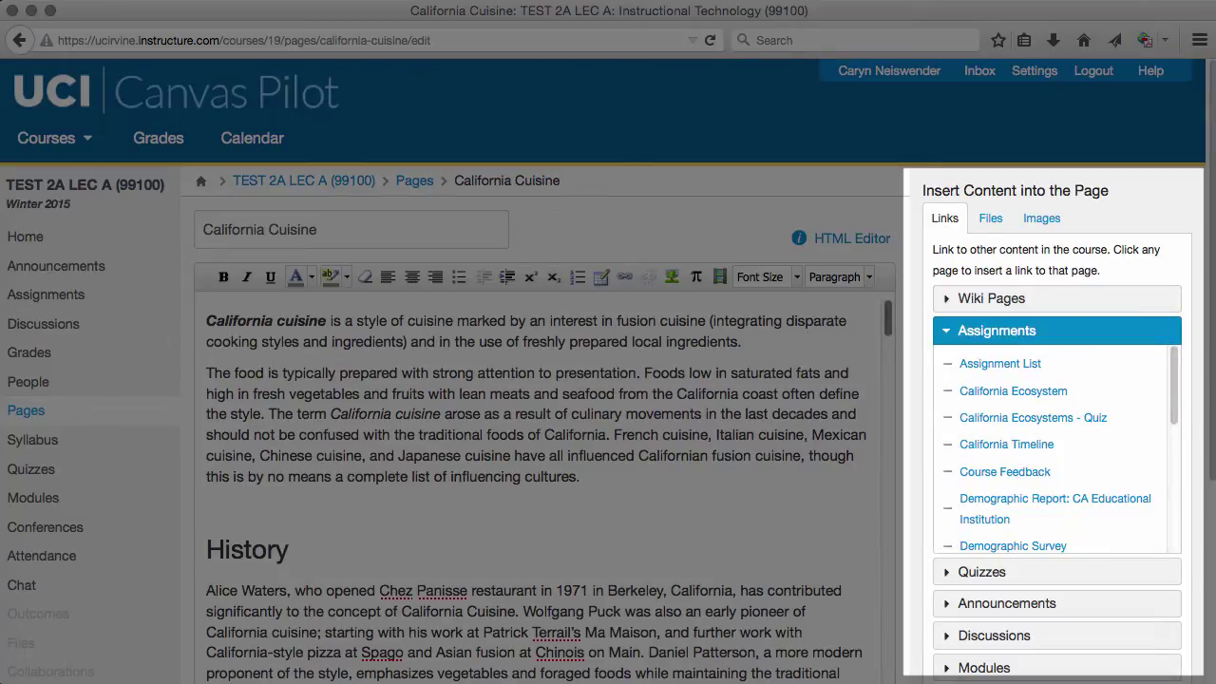
scroll(1054, 446, down, 2)
scroll(1045, 497, down, 1)
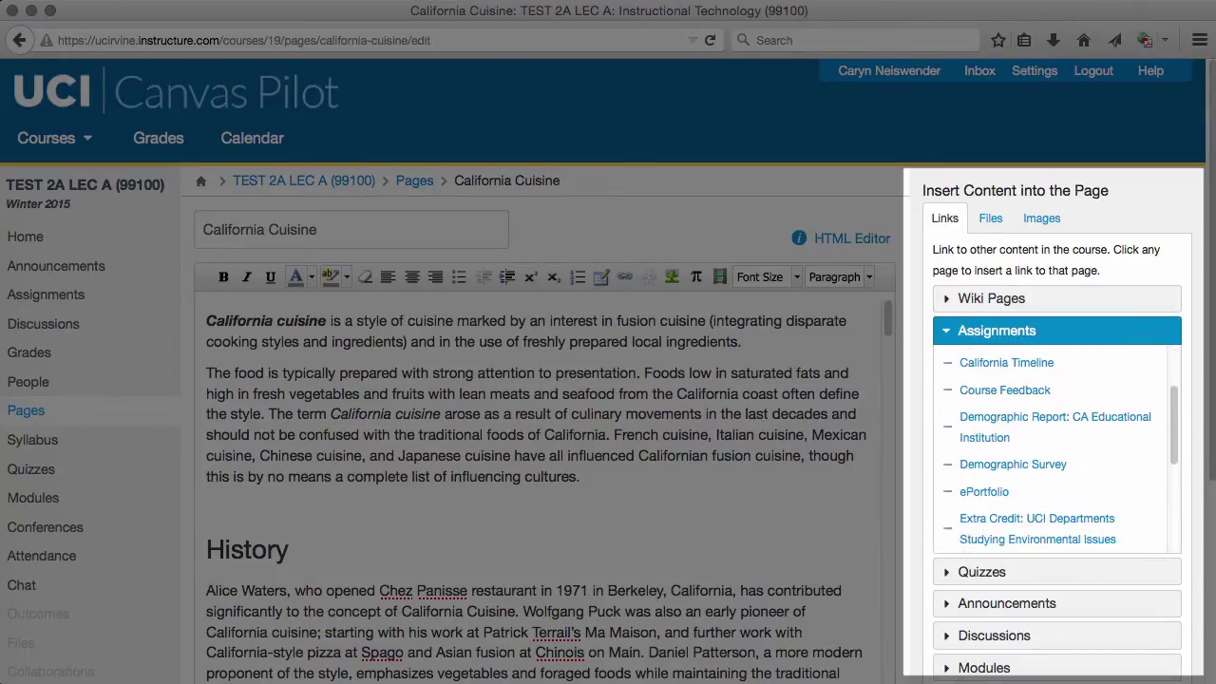
scroll(1044, 497, down, 2)
scroll(1045, 497, down, 1)
scroll(1045, 497, down, 2)
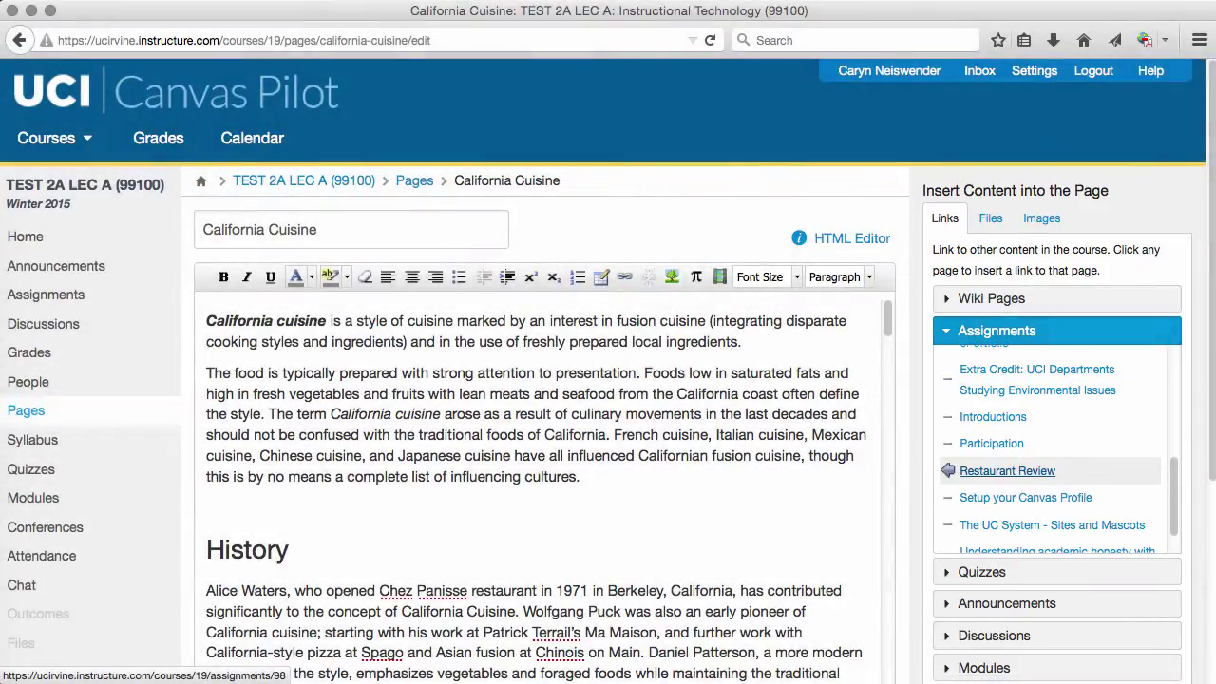
click(1007, 470)
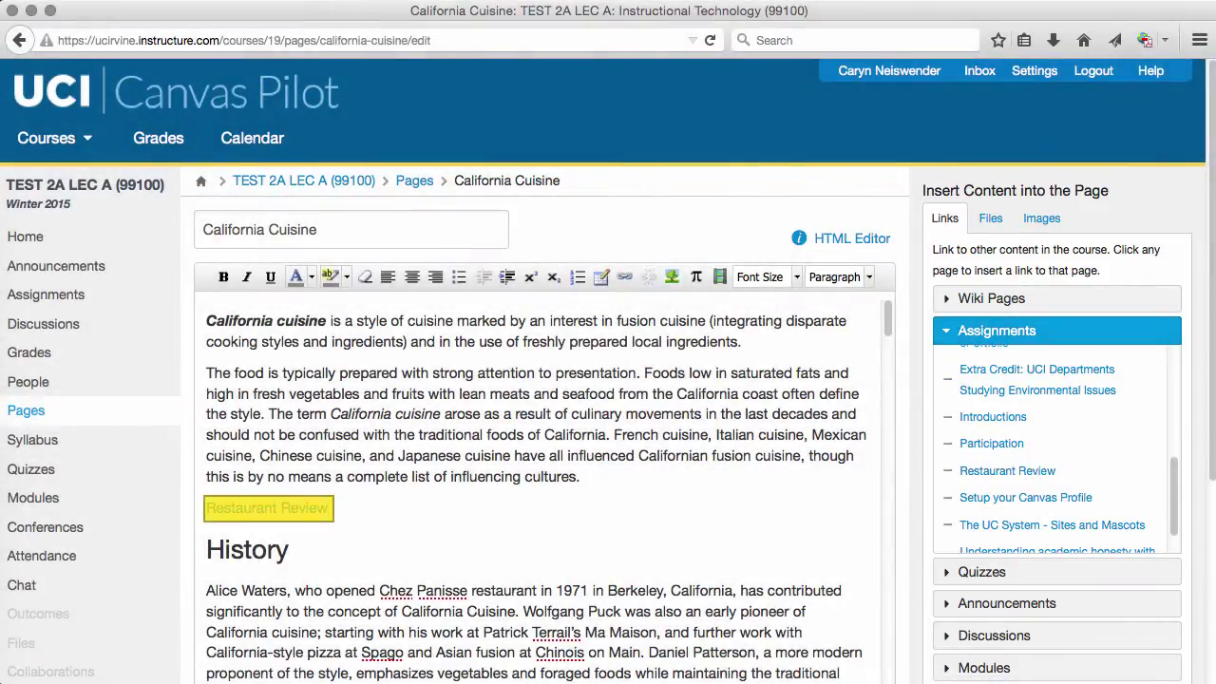
- Check who is allowed to edit the California Cuisine page
scroll(608, 380, down, 2)
scroll(608, 380, down, 2)
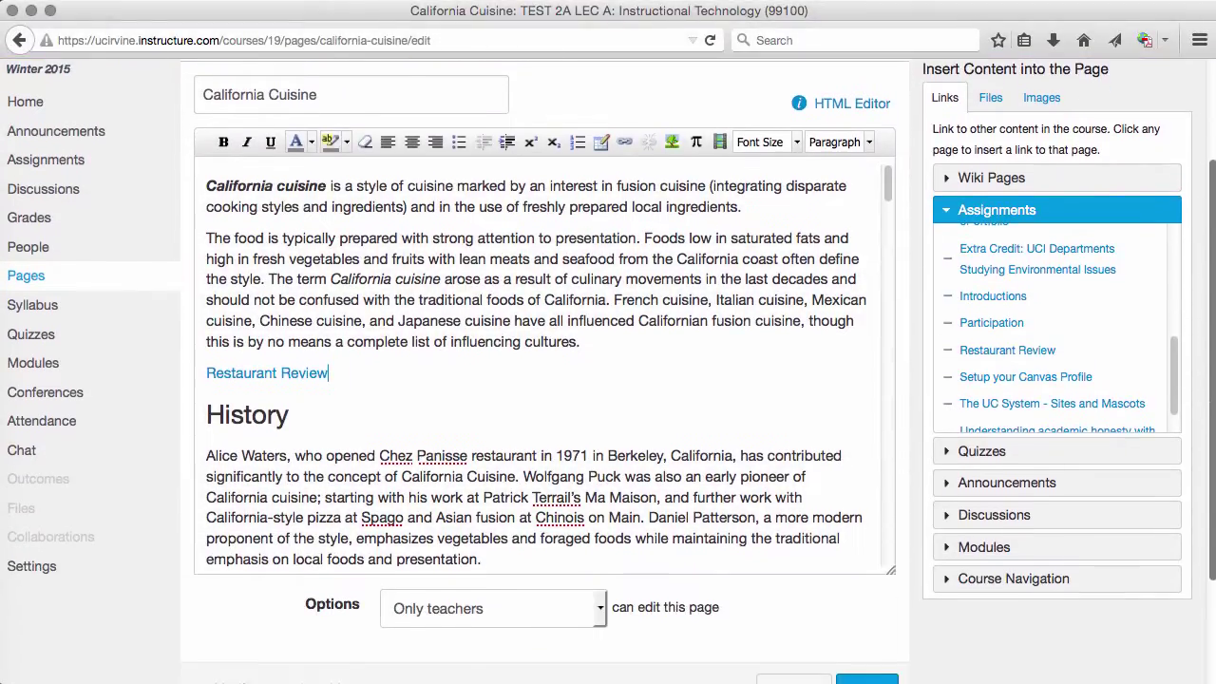
scroll(608, 380, down, 2)
scroll(608, 380, down, 1)
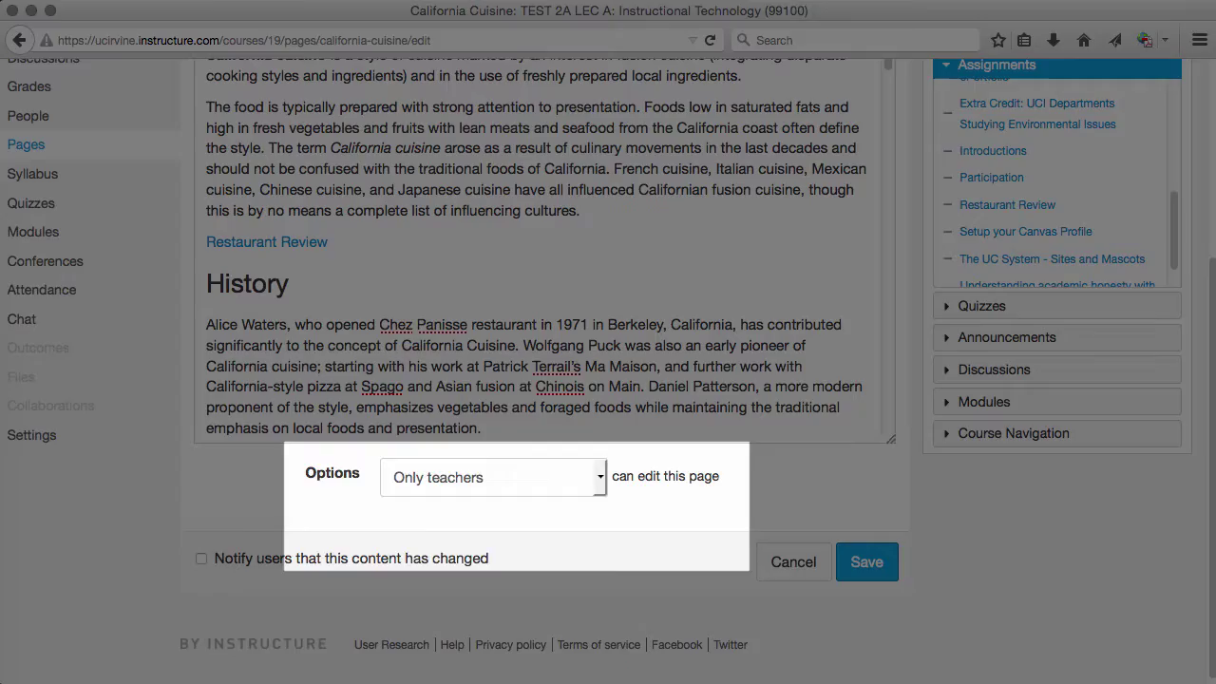
click(492, 477)
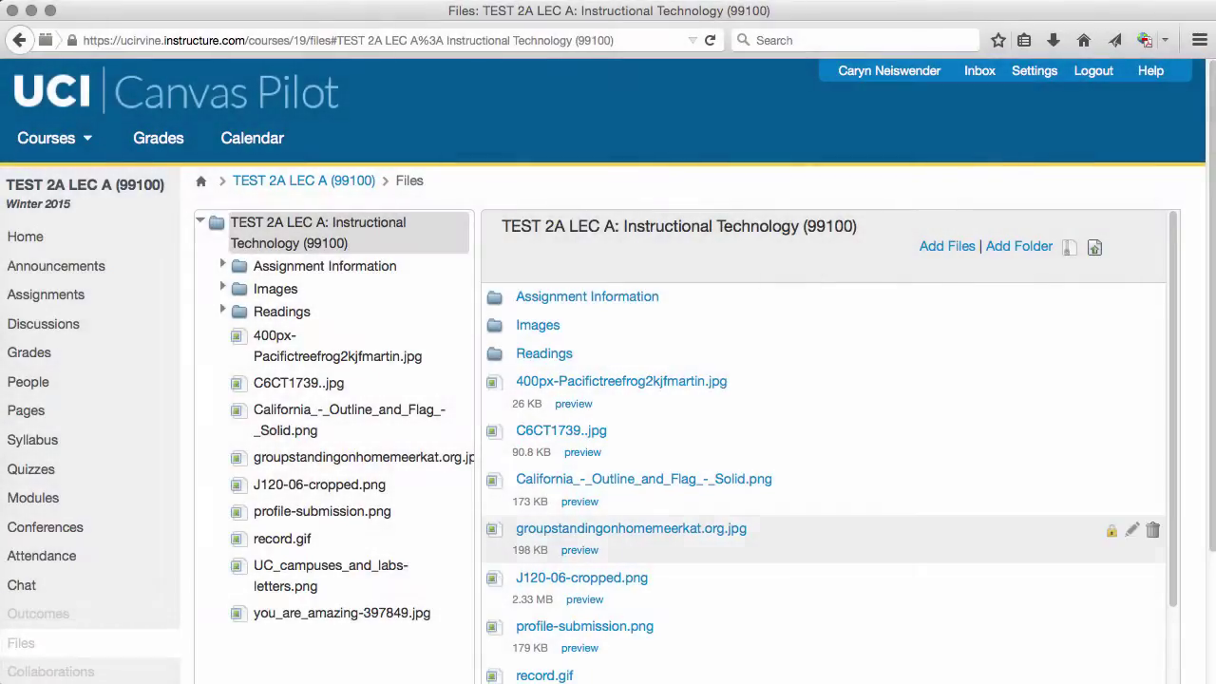
- Drag groupstandingonhomemeerkat.org.jpg from the Files root into a course folder
drag(631, 528, 539, 326)
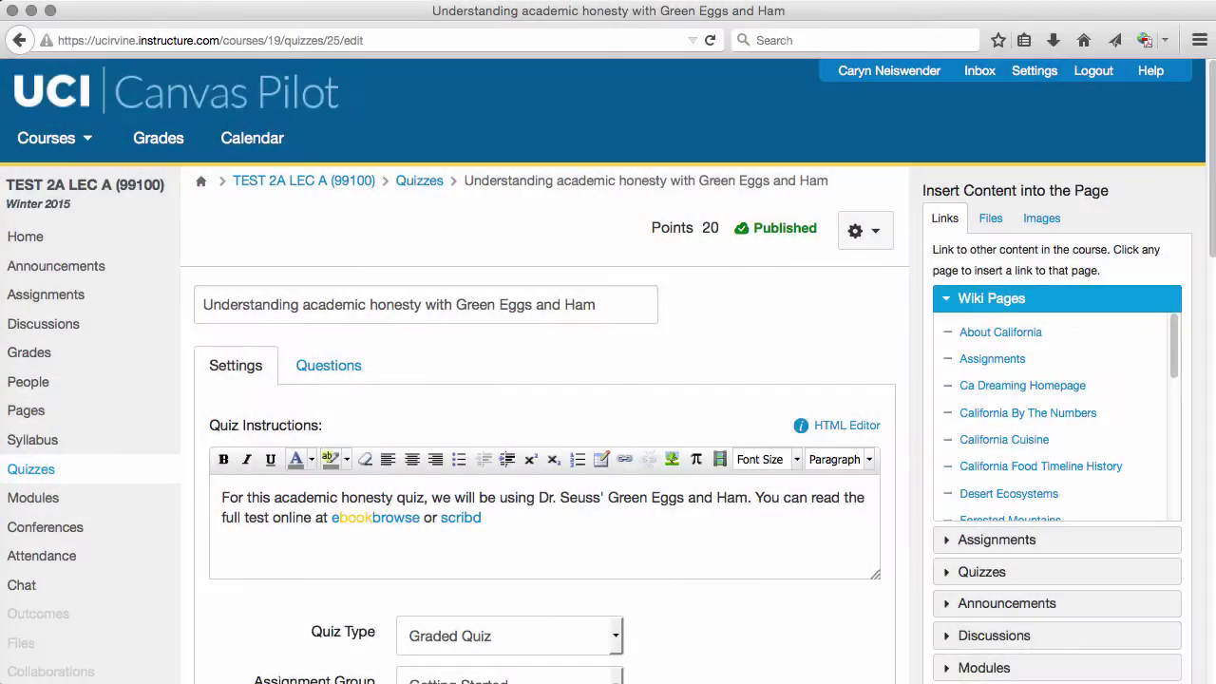
- Review the Green Eggs and Ham quiz's time limit and attempt settings
scroll(608, 380, down, 7)
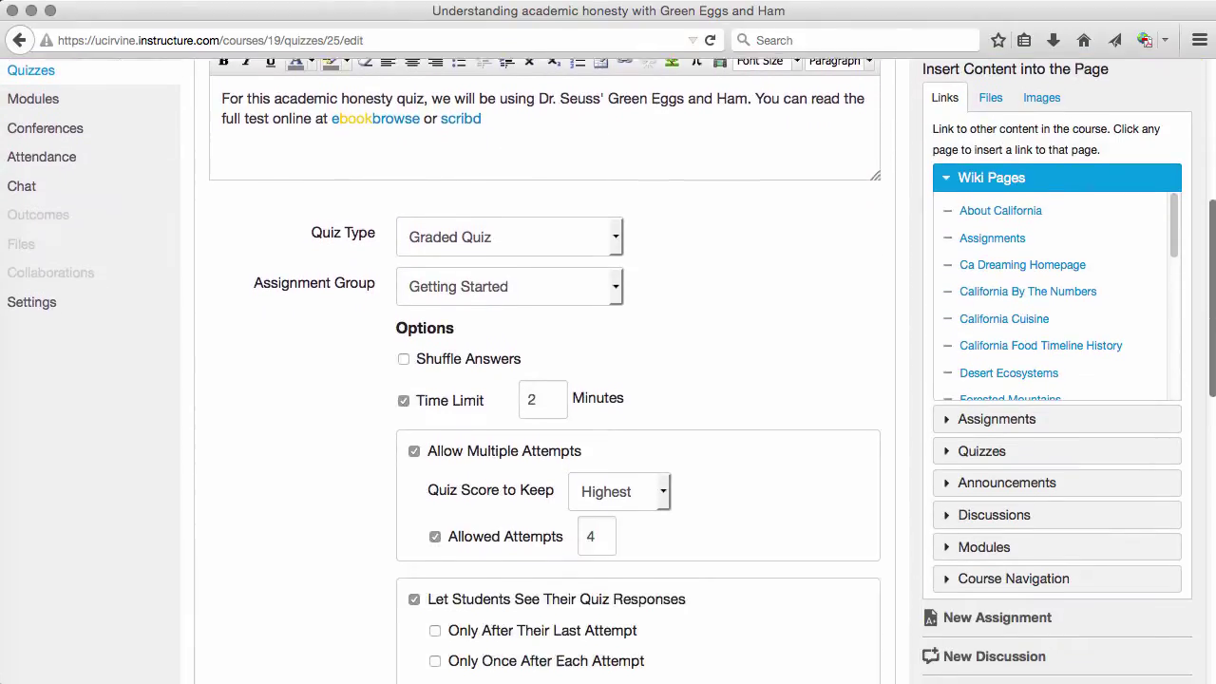
scroll(541, 380, down, 3)
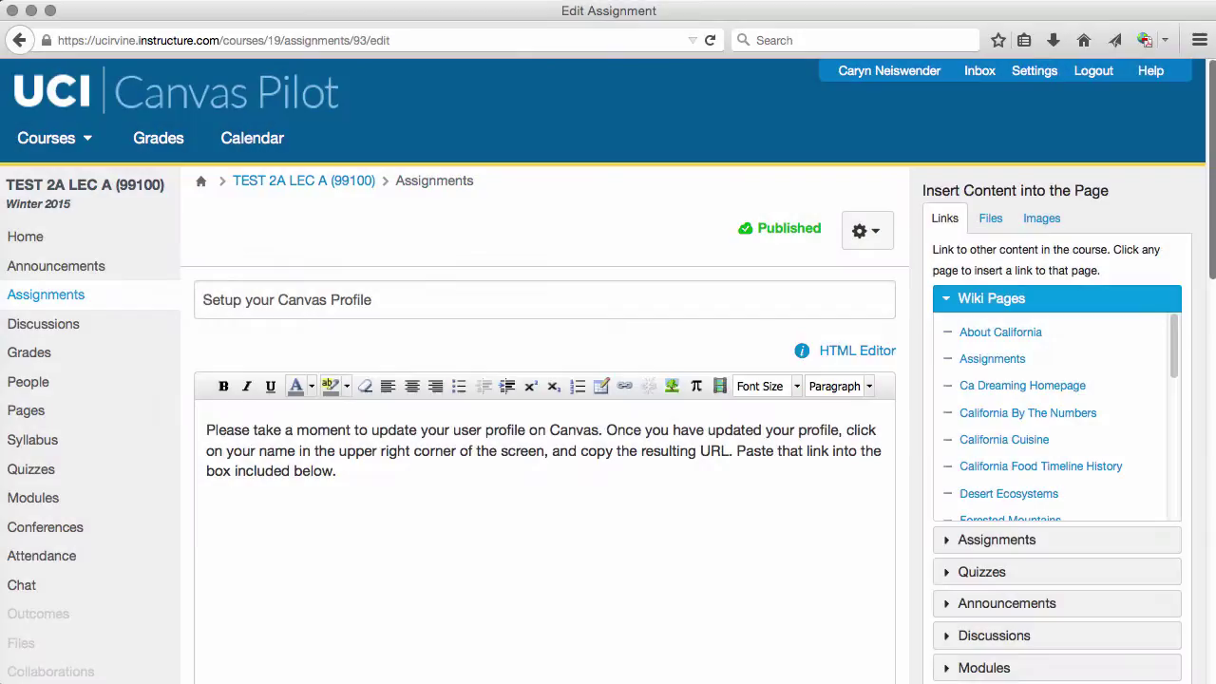
- Open the People roster for Group 1
scroll(608, 380, down, 2)
scroll(608, 380, down, 3)
scroll(608, 380, down, 3)
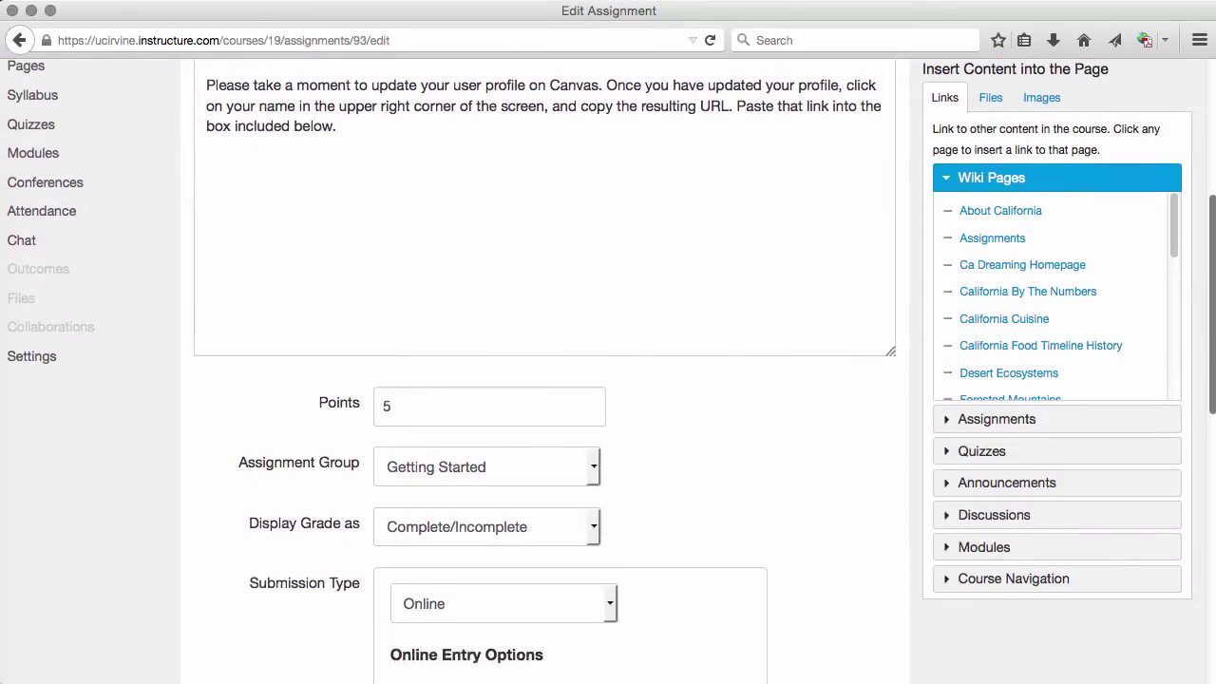
scroll(608, 380, down, 2)
scroll(608, 380, down, 3)
scroll(608, 380, down, 2)
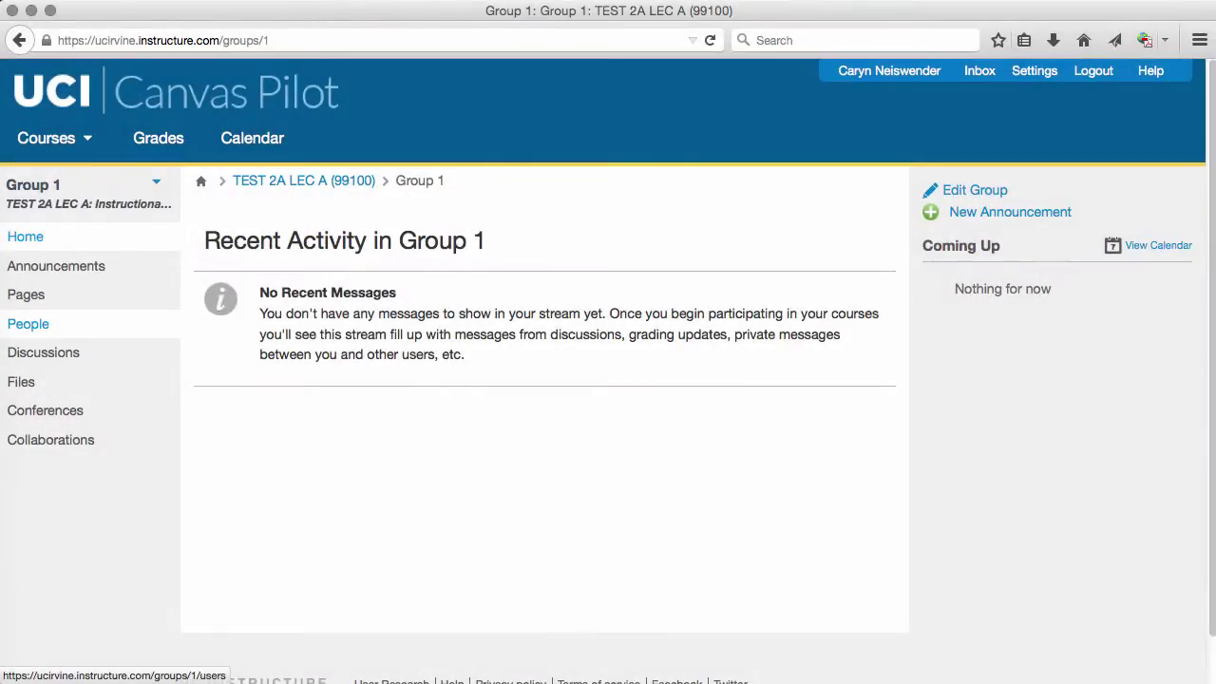
click(27, 324)
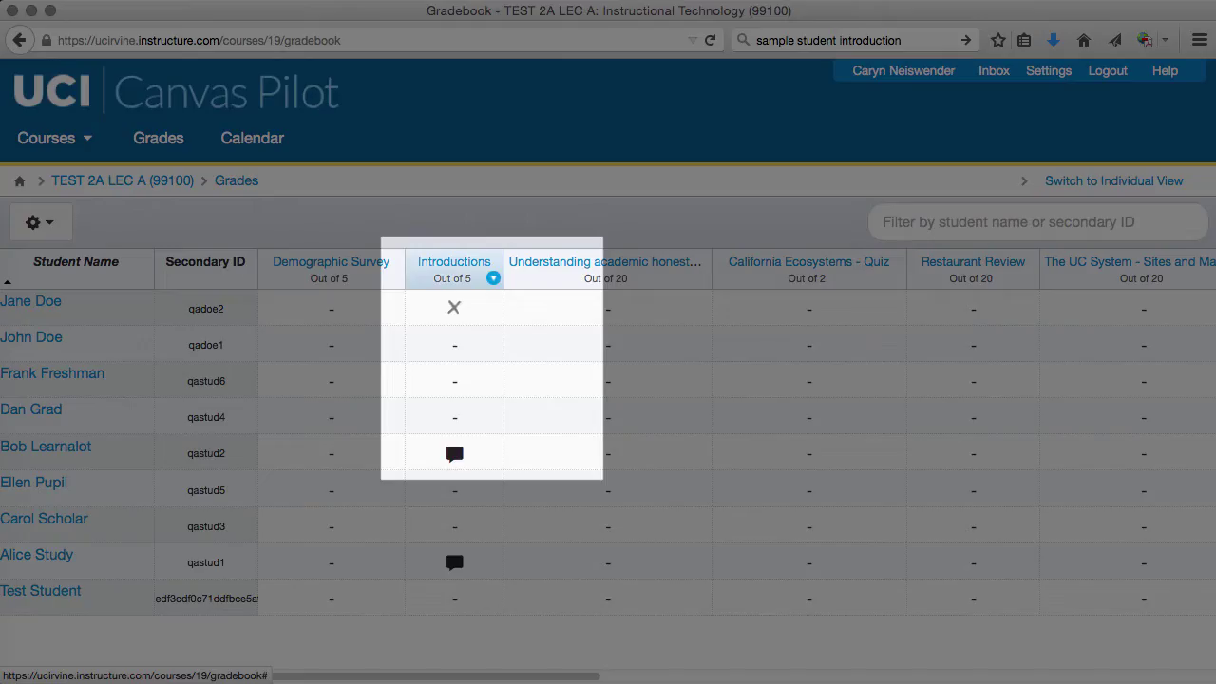
- Choose Message Students Who... from the Introductions column menu in Grades
click(494, 273)
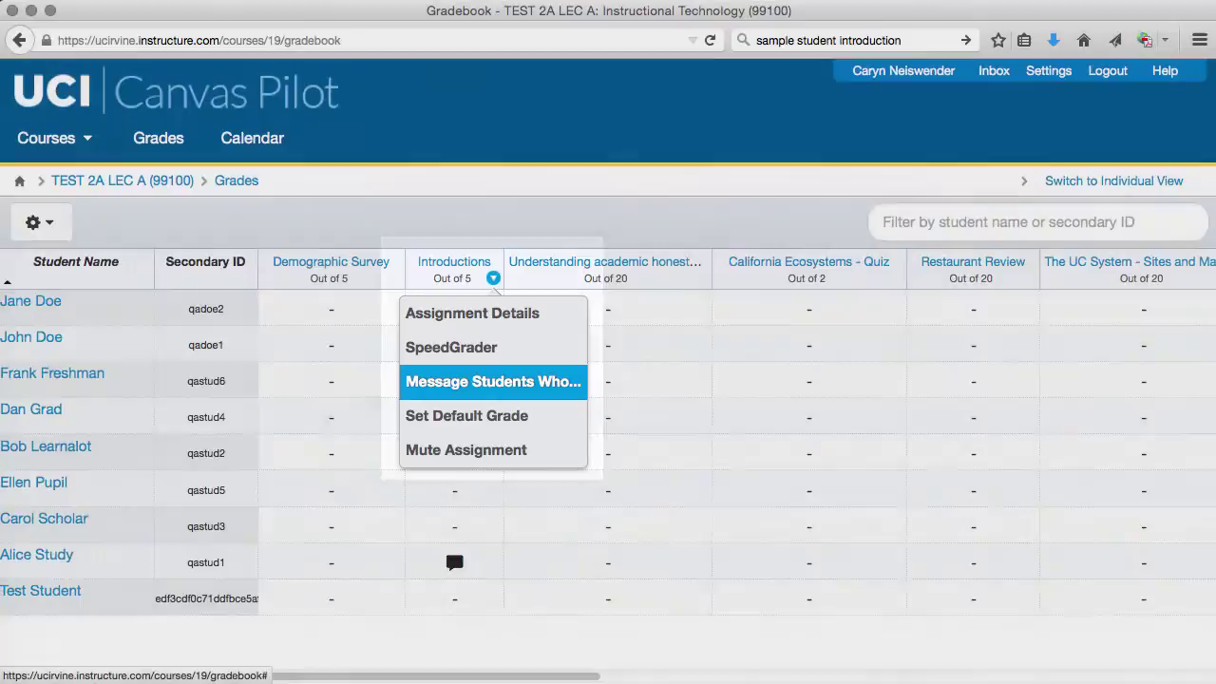
click(456, 380)
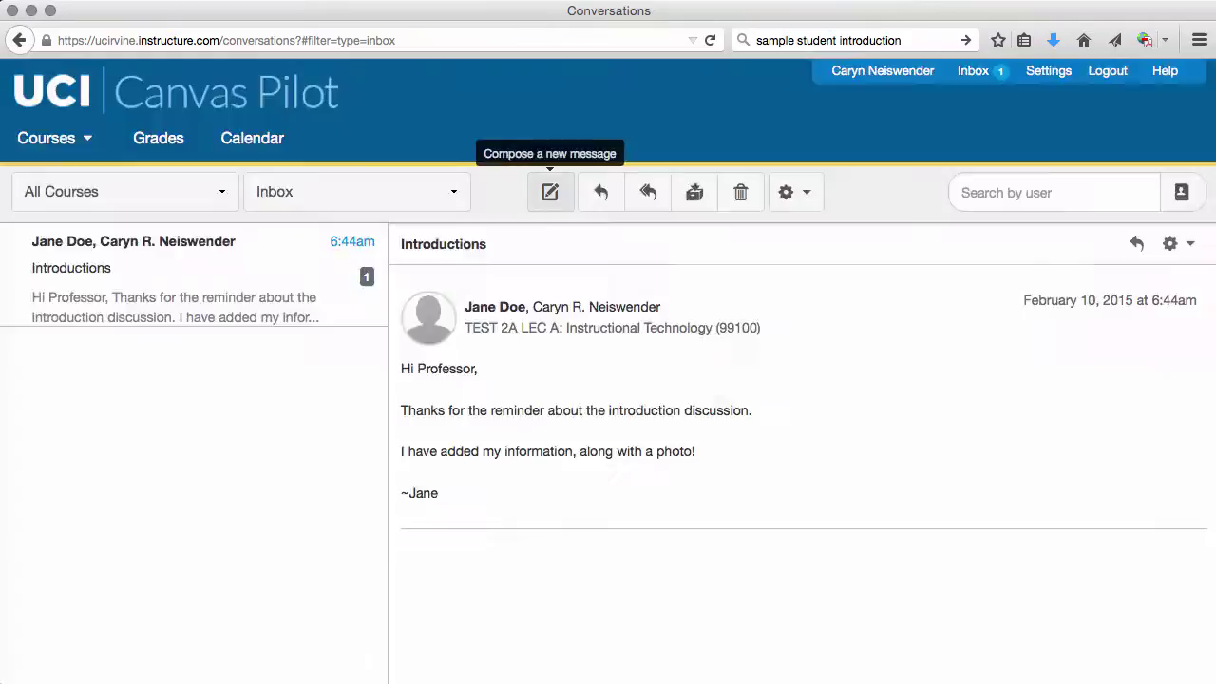
- Start a new Inbox message, then open the California Ecosystem discussion
click(550, 191)
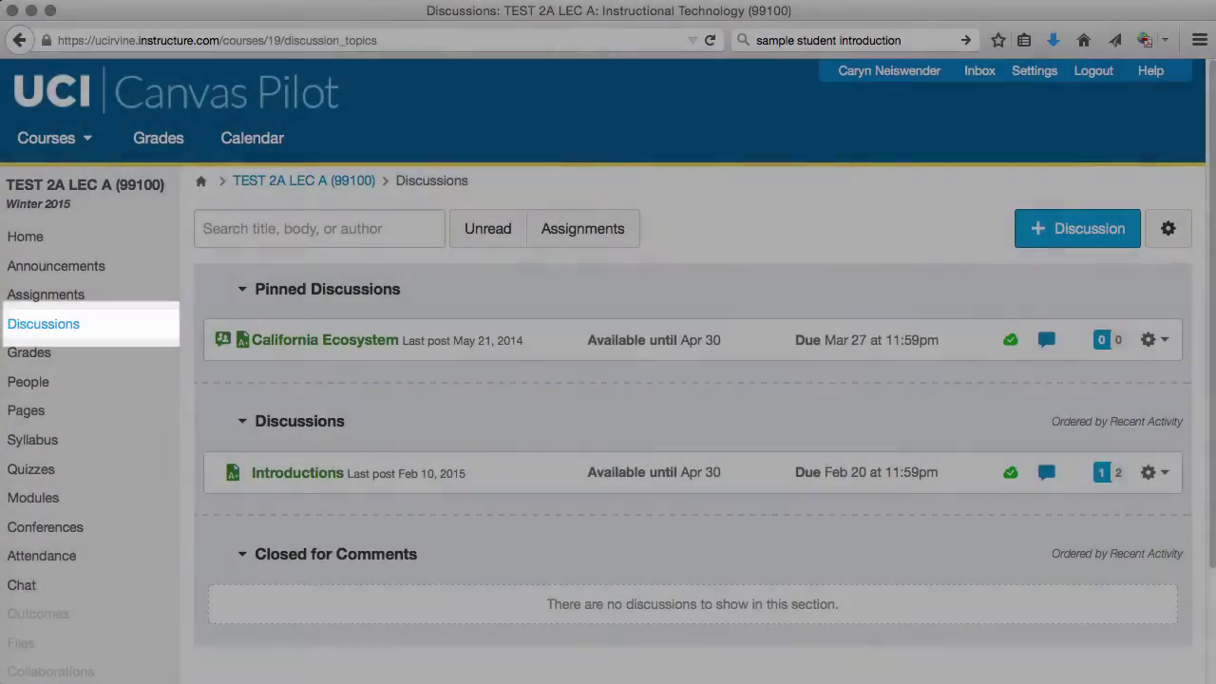
click(324, 340)
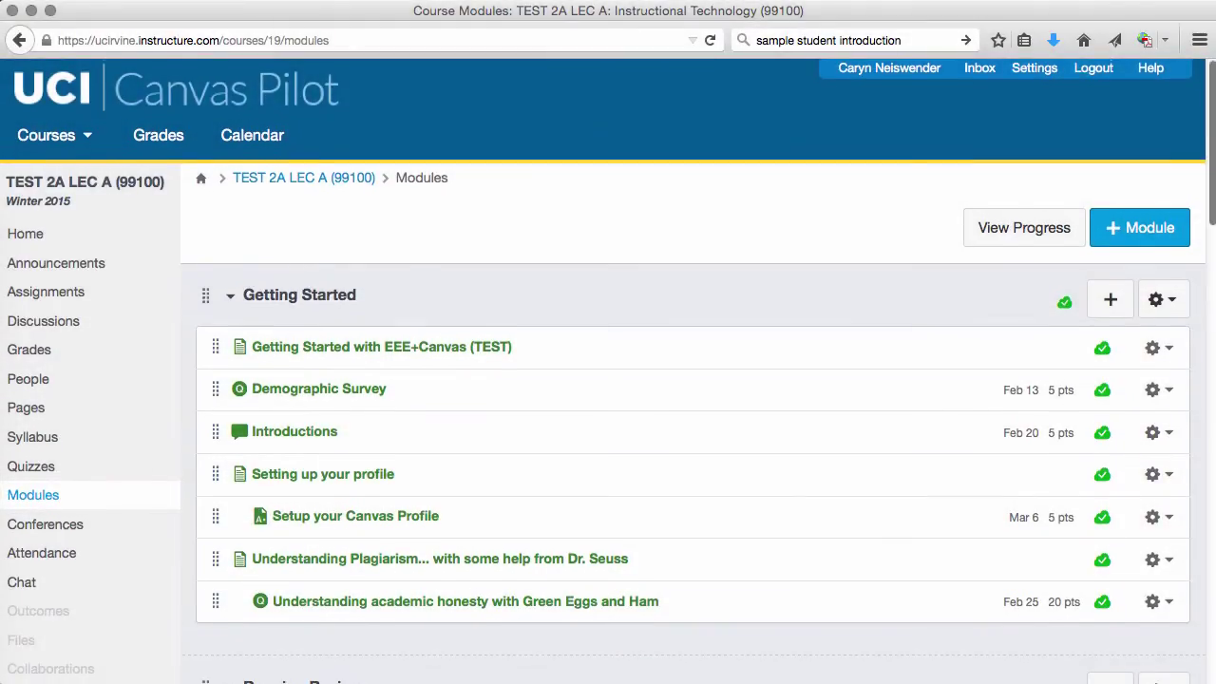
- Open the History of CA module's settings for editing
scroll(694, 380, down, 5)
scroll(693, 380, down, 2)
scroll(693, 380, down, 2)
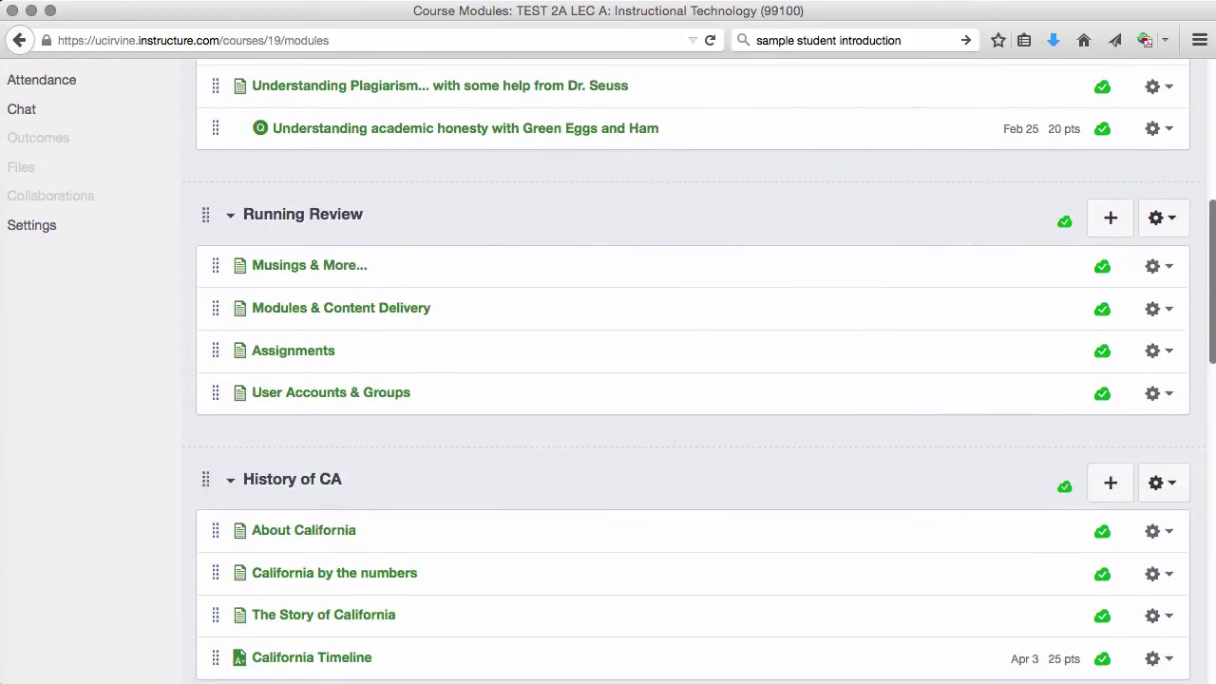
scroll(694, 380, down, 2)
scroll(693, 380, down, 1)
scroll(693, 380, down, 2)
scroll(694, 379, down, 1)
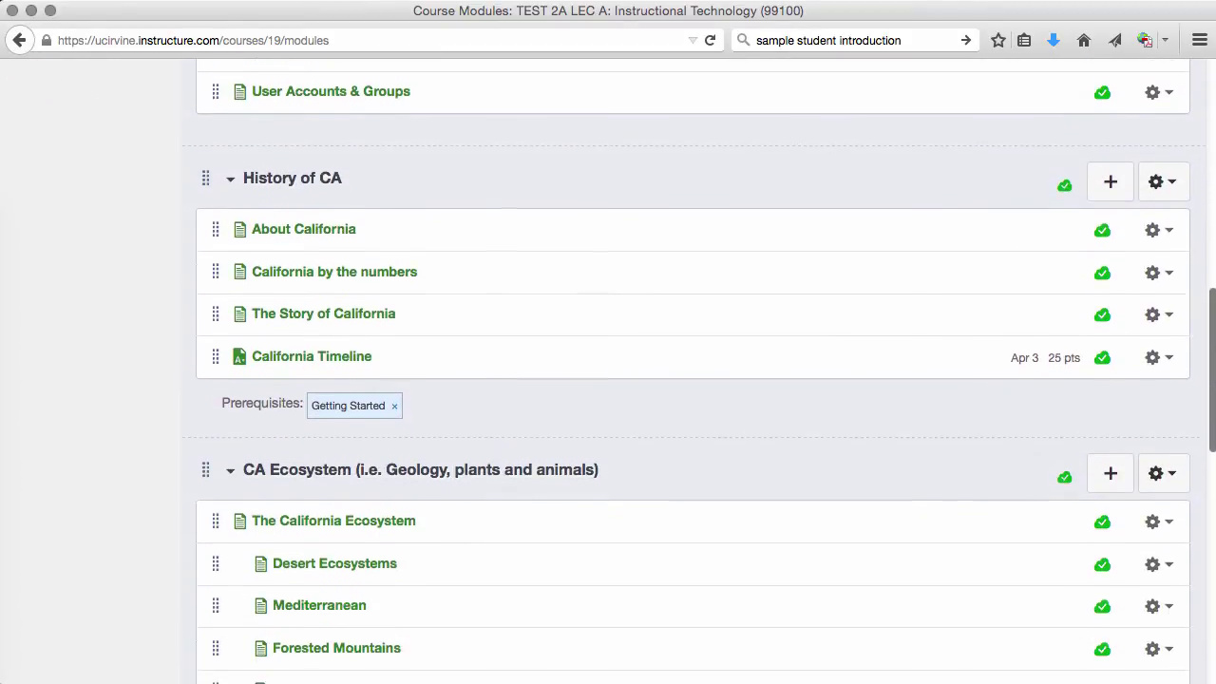
scroll(693, 380, down, 1)
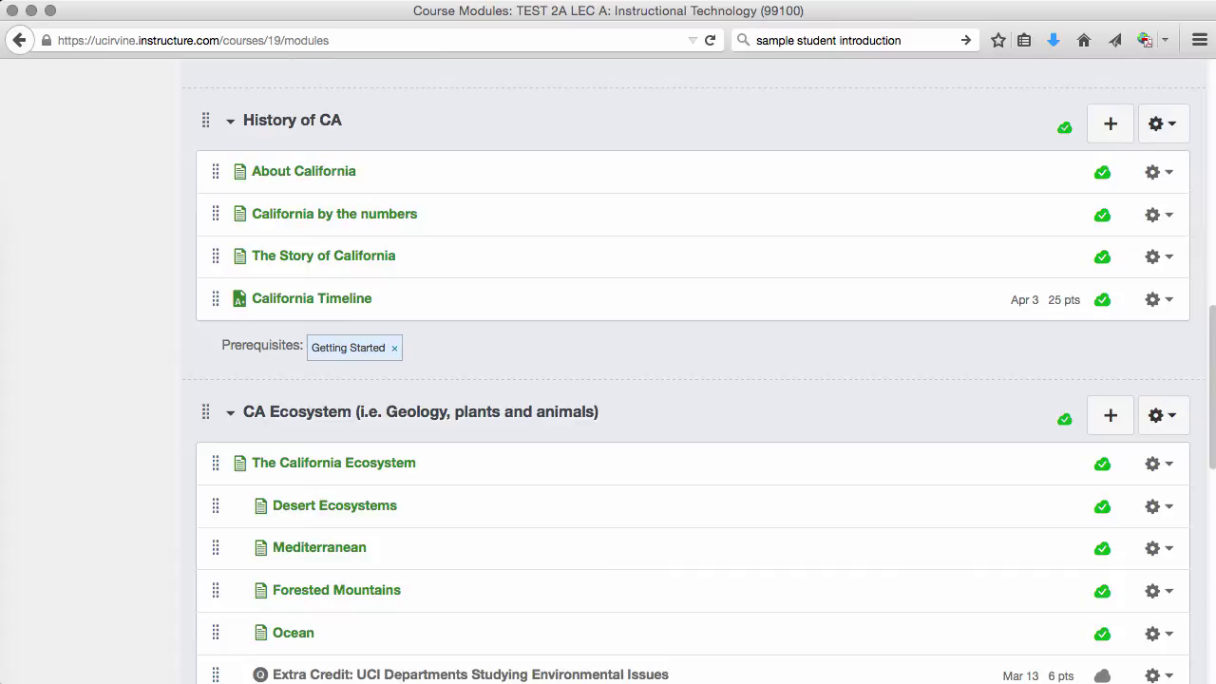
click(1163, 124)
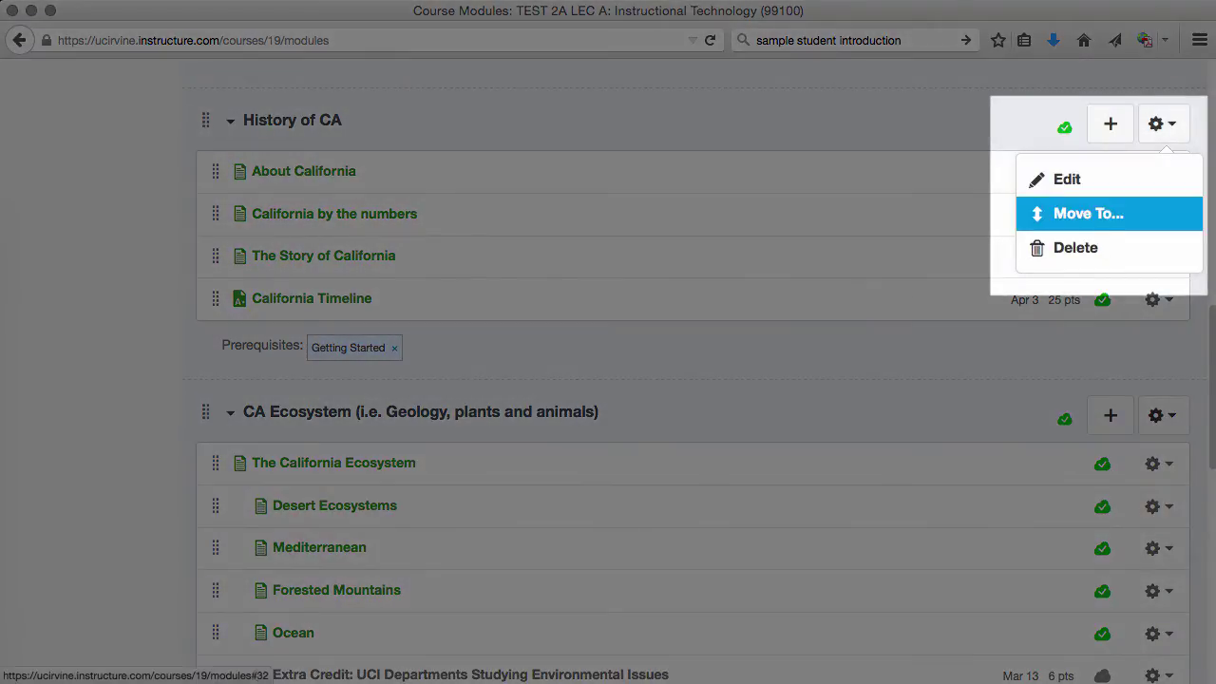
click(1066, 178)
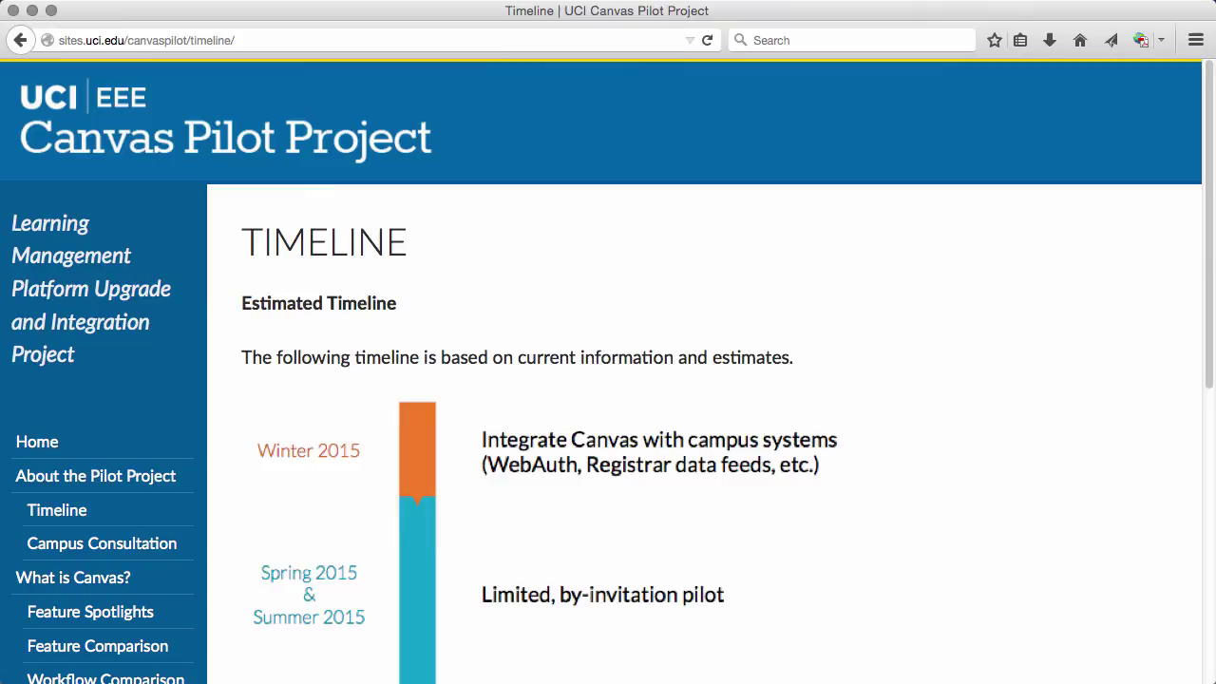
- Review the rollout Timeline, then go to the Pilot Interest Form
scroll(608, 371, down, 3)
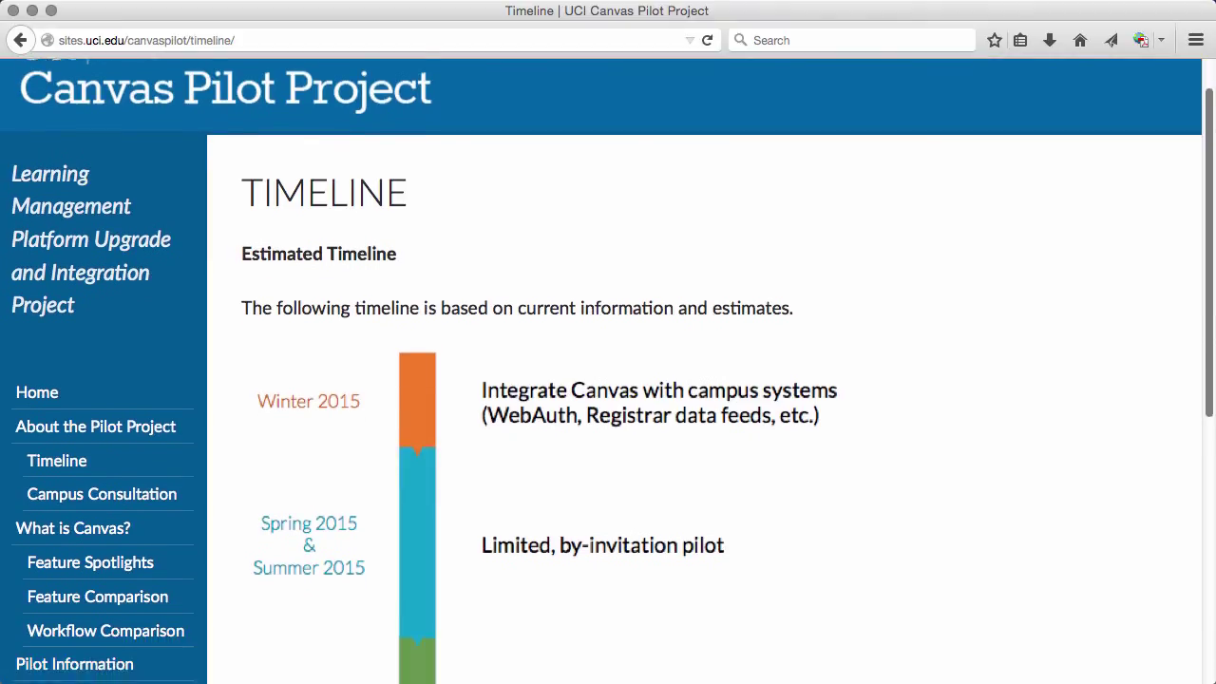
scroll(608, 371, down, 2)
scroll(608, 371, down, 2)
scroll(608, 371, down, 1)
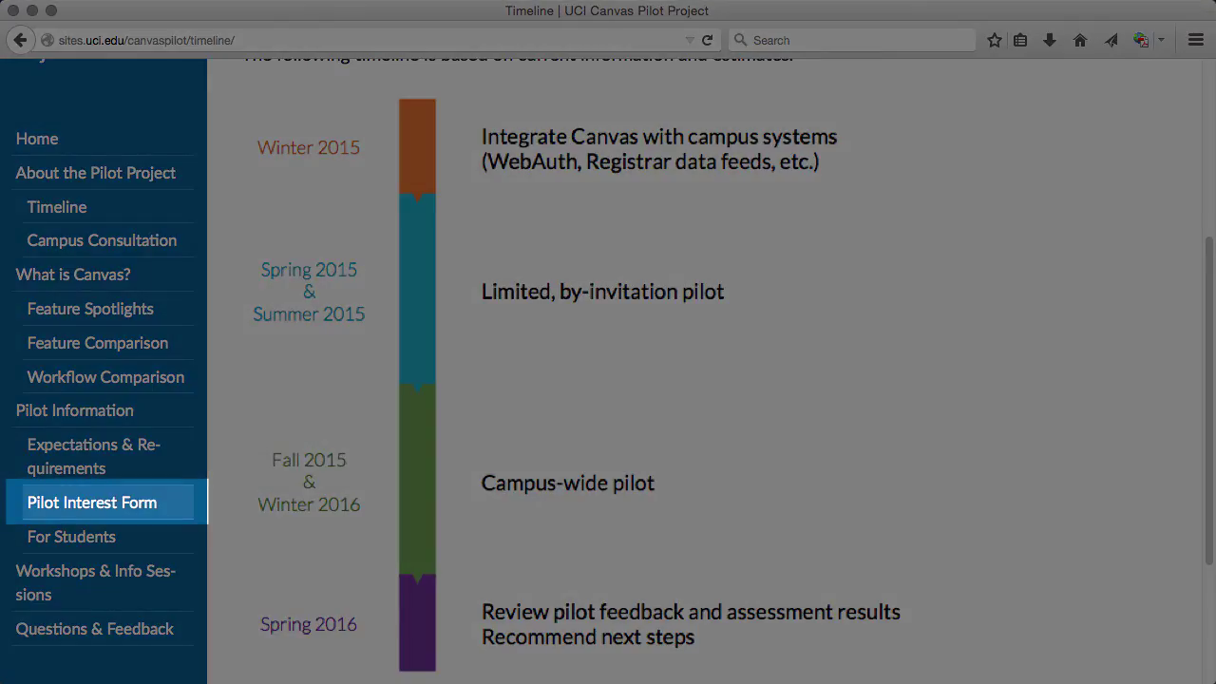
click(92, 503)
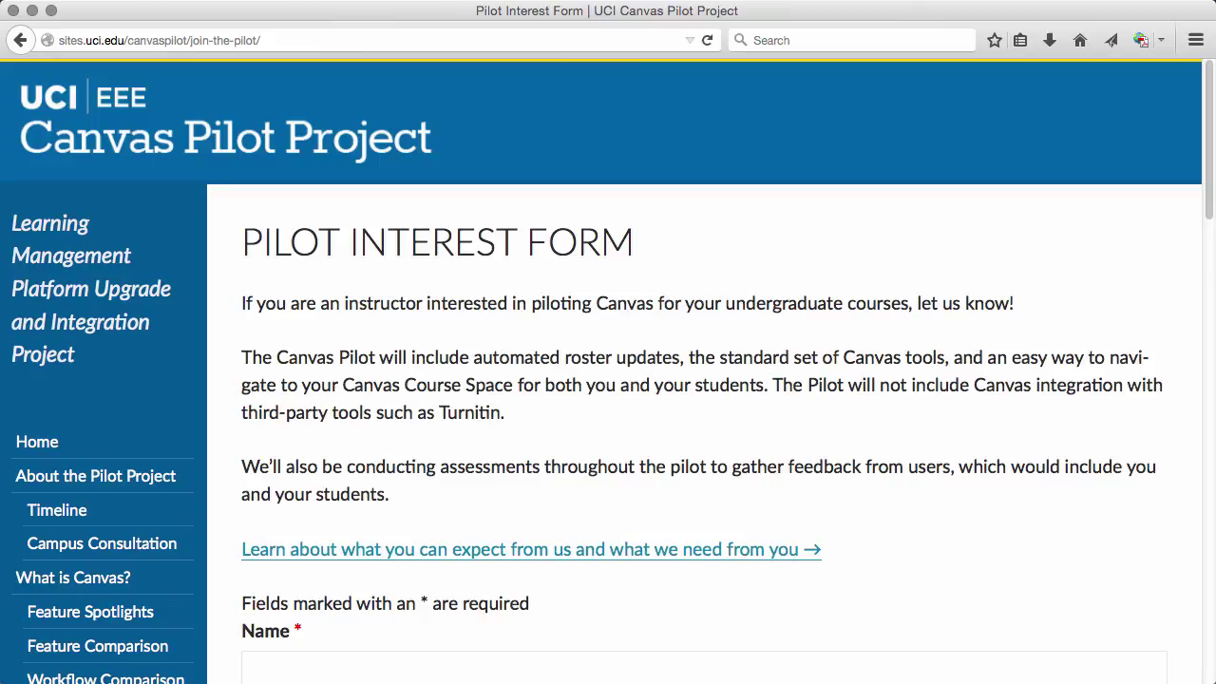
- Review the Pilot Interest Form's fields, then go to Questions & Feedback
scroll(608, 370, down, 3)
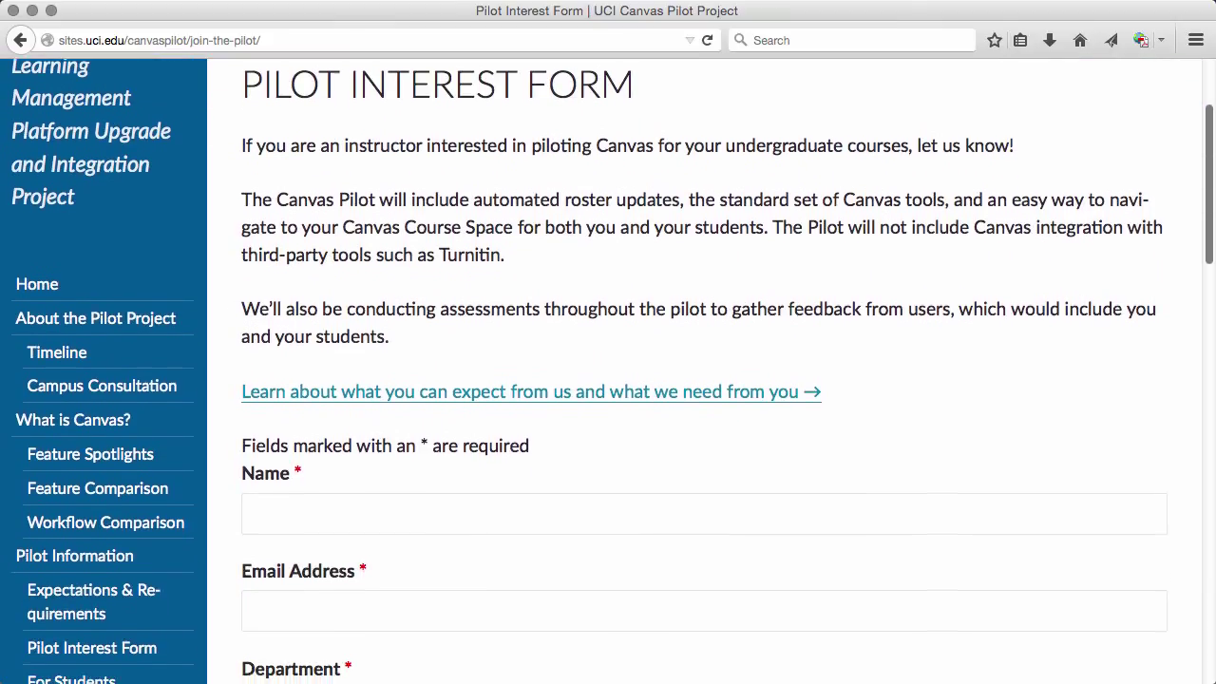
scroll(608, 370, down, 3)
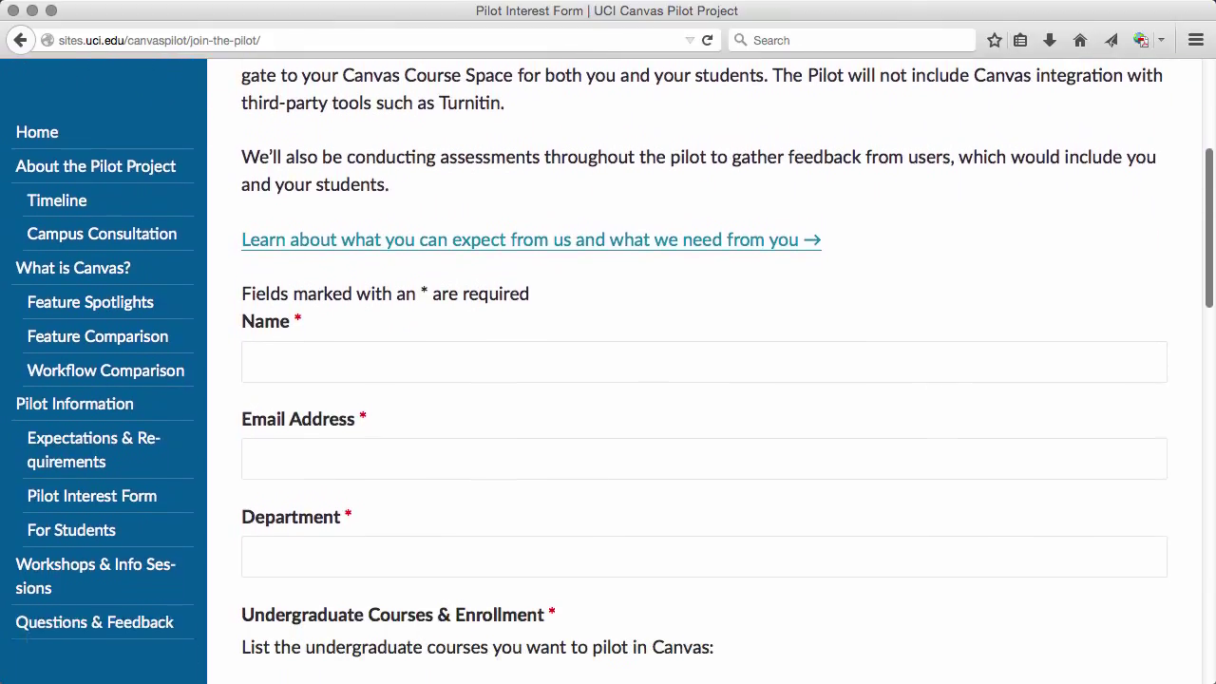
scroll(608, 371, down, 1)
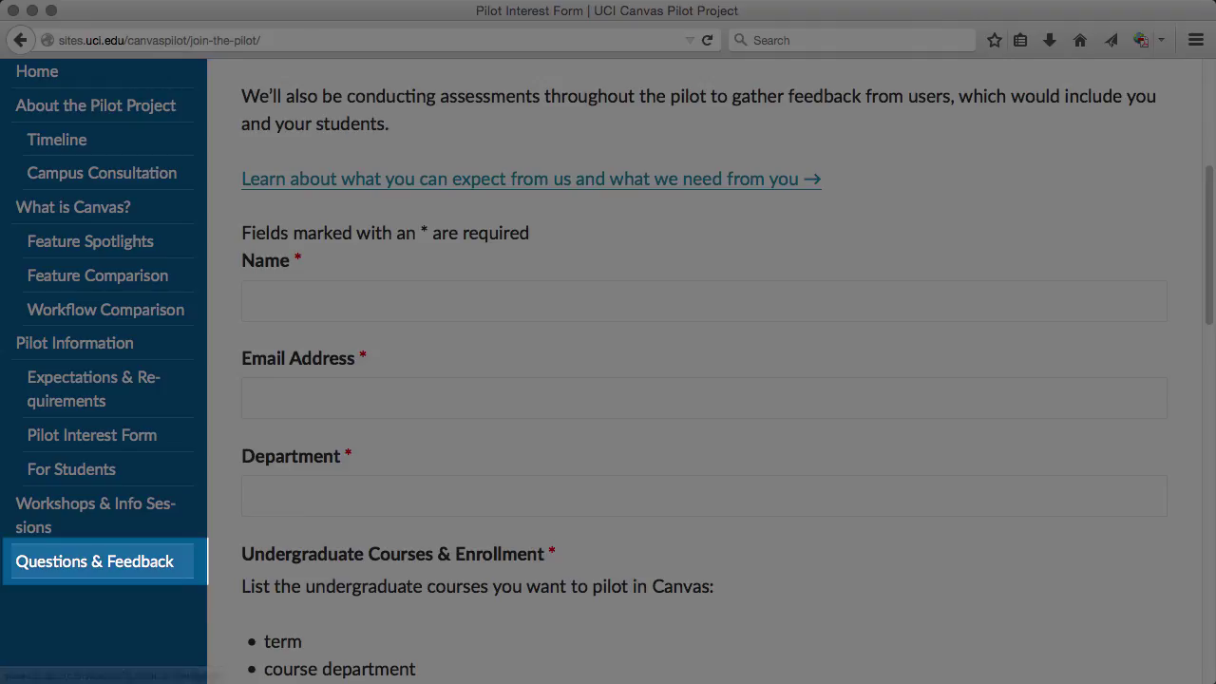
click(94, 562)
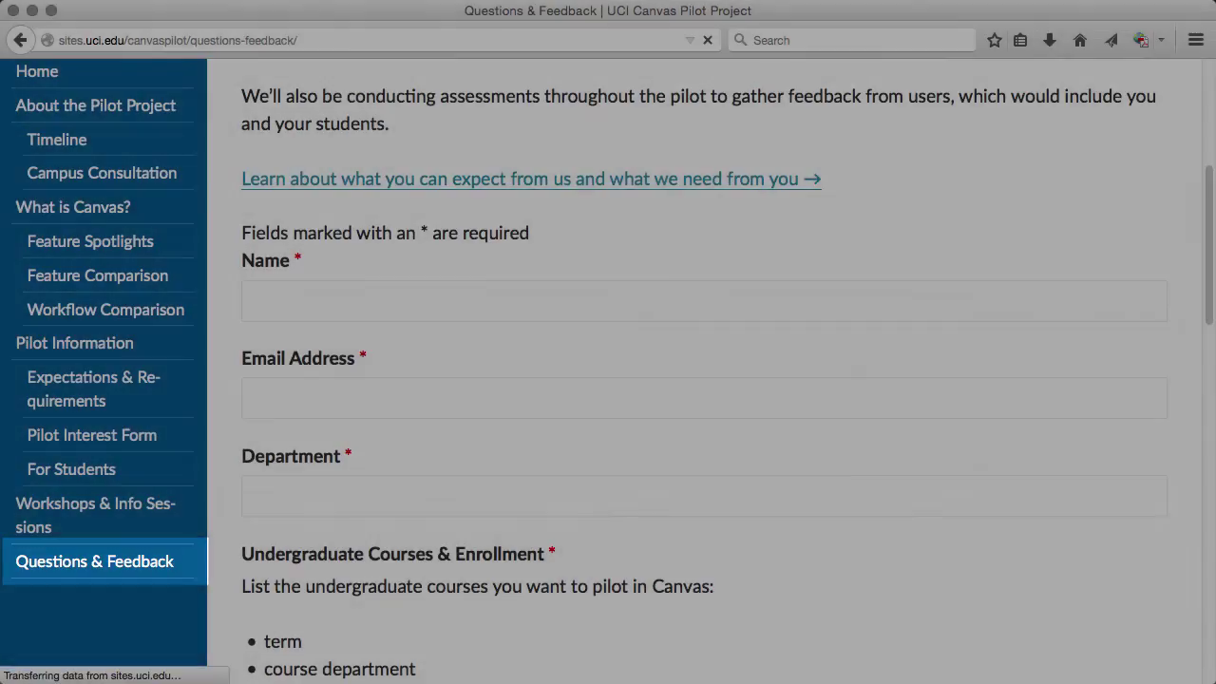